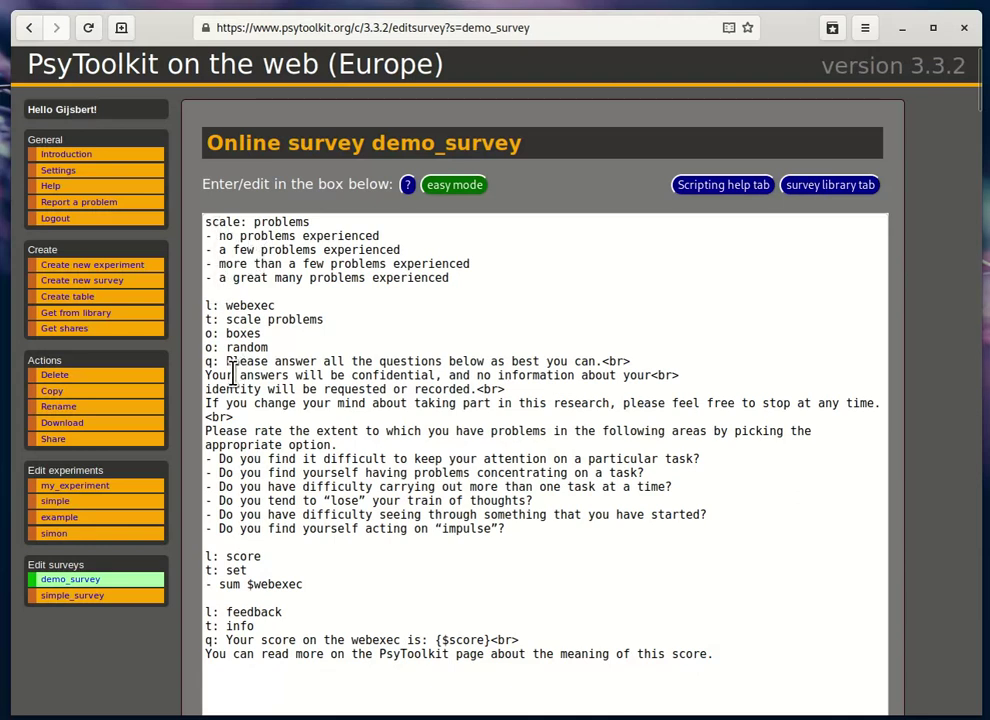
# Show demo_survey as a table and review the webexec row's scale type, item count and question text
pyautogui.click(453, 188)
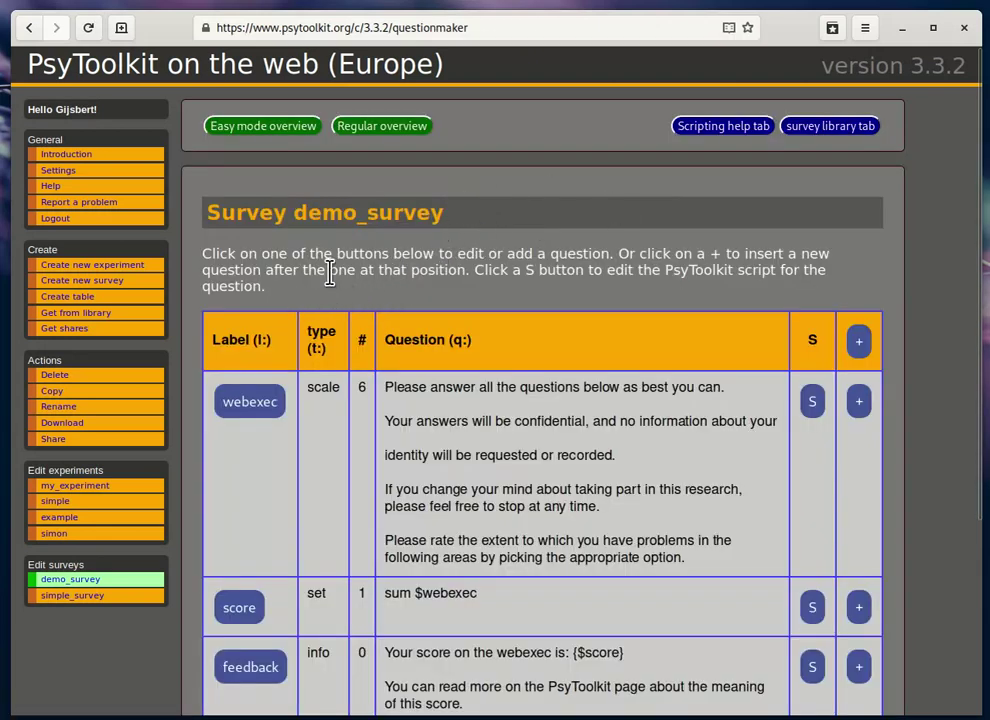
pyautogui.scroll(-2, 375, 288)
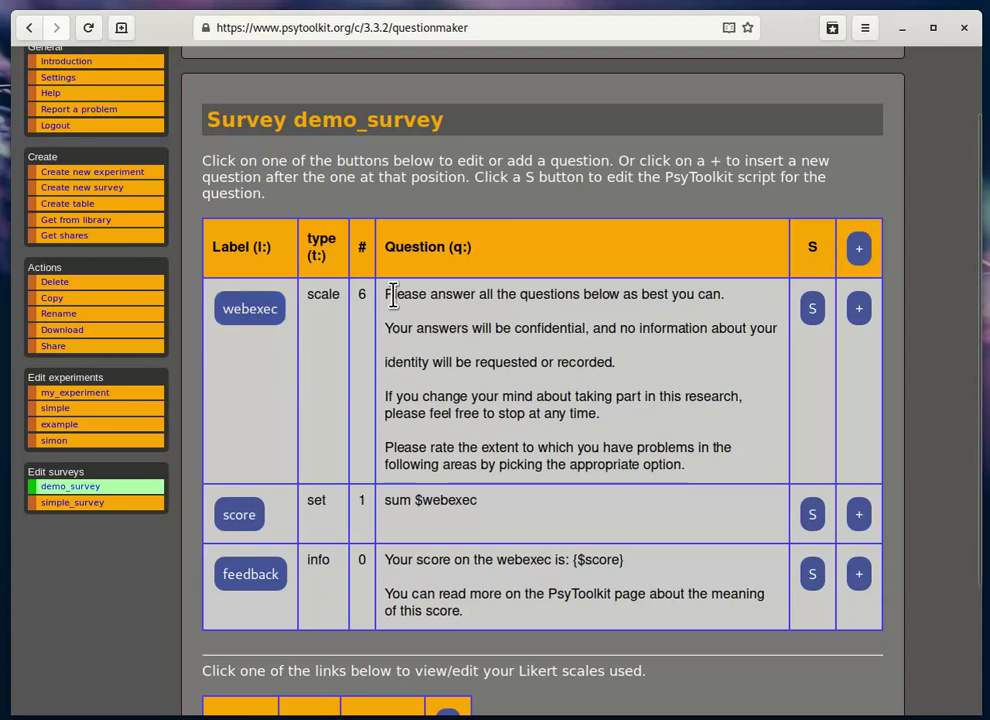
pyautogui.doubleClick(330, 294)
pyautogui.click(358, 308)
pyautogui.doubleClick(362, 295)
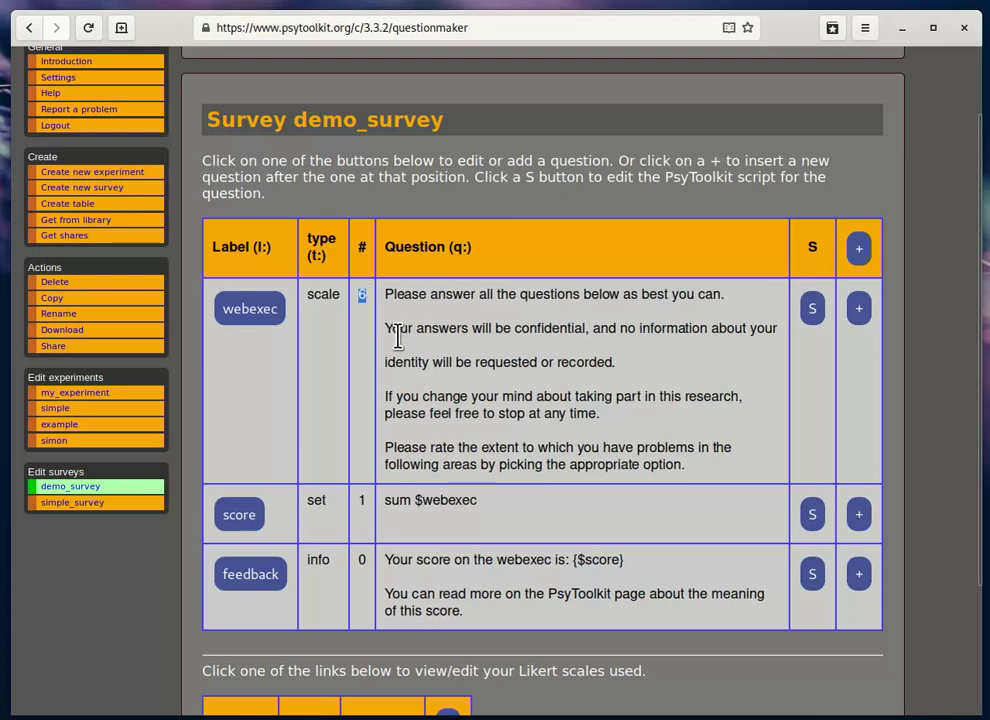
pyautogui.click(400, 293)
pyautogui.moveTo(398, 292); pyautogui.dragTo(713, 470)
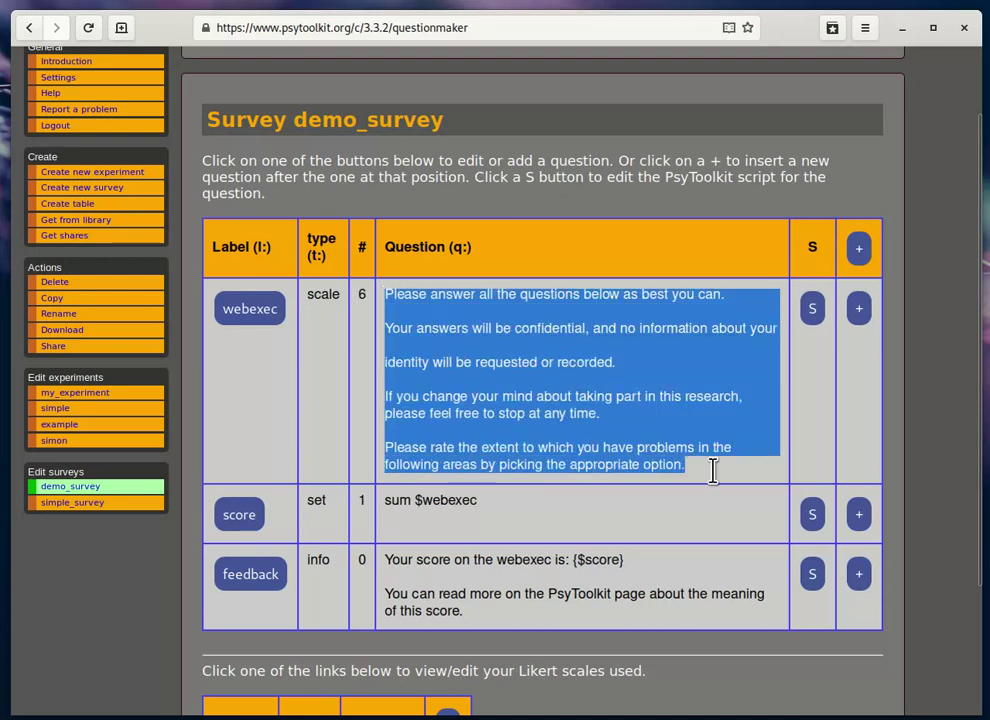
pyautogui.click(716, 466)
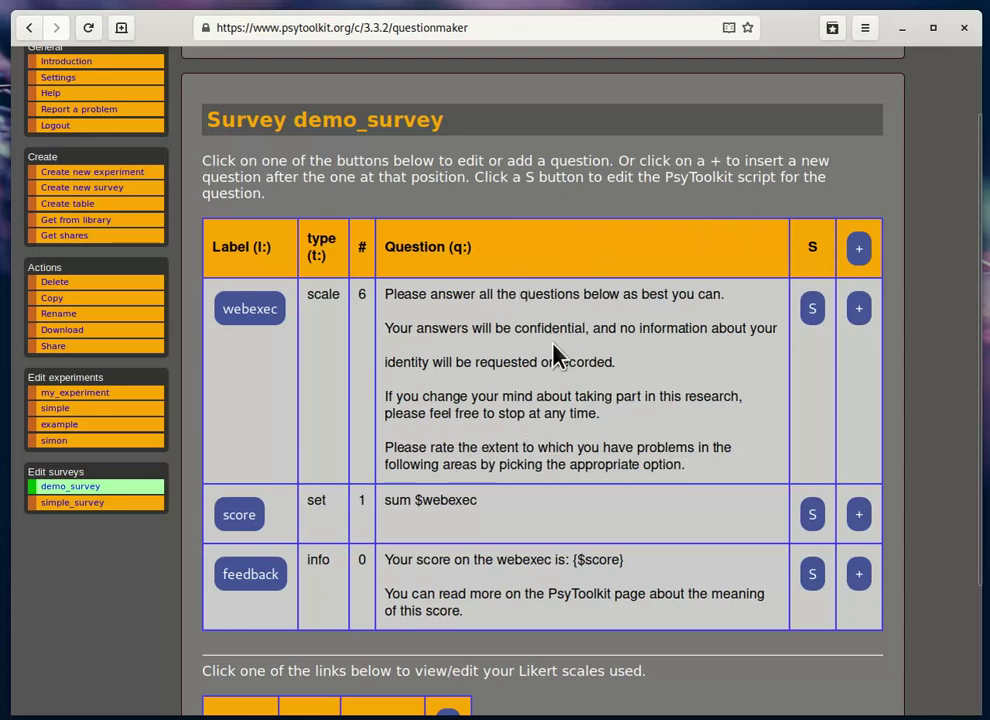
# Open the webexec question editor and enlarge its Main text box to show every line
pyautogui.click(257, 316)
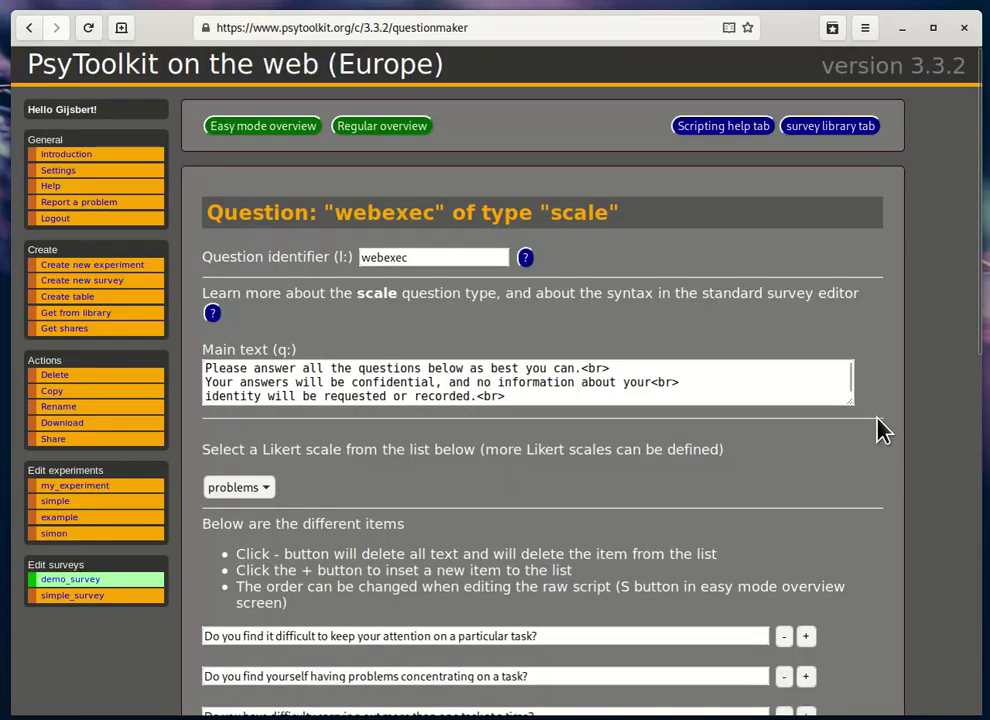
pyautogui.moveTo(843, 395); pyautogui.dragTo(882, 463)
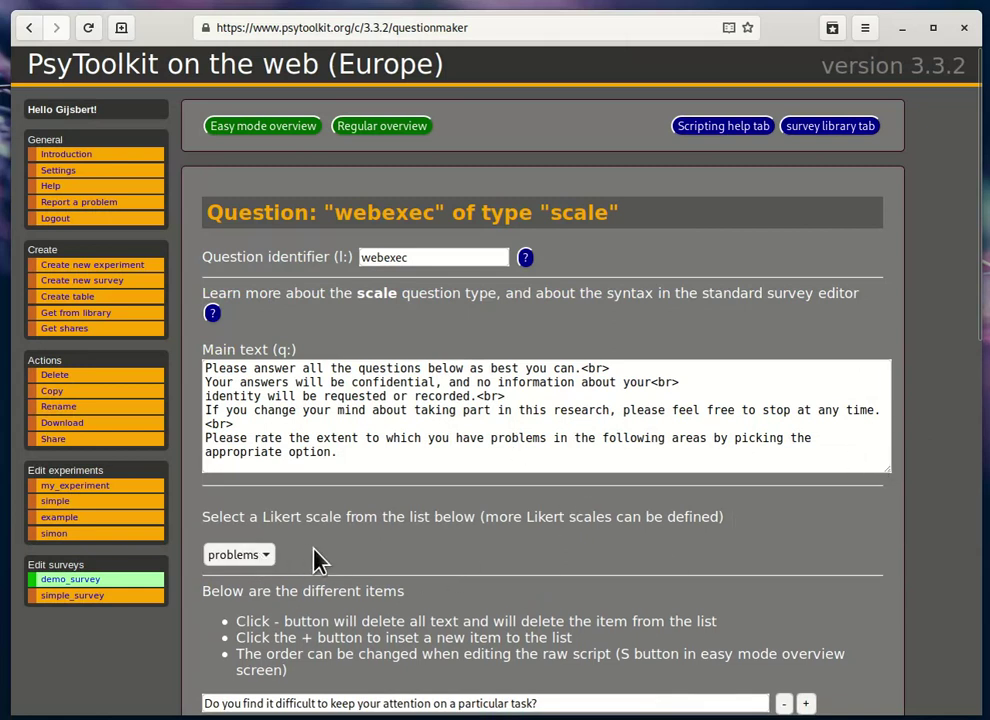
pyautogui.scroll(-3, 272, 562)
pyautogui.scroll(-3, 575, 468)
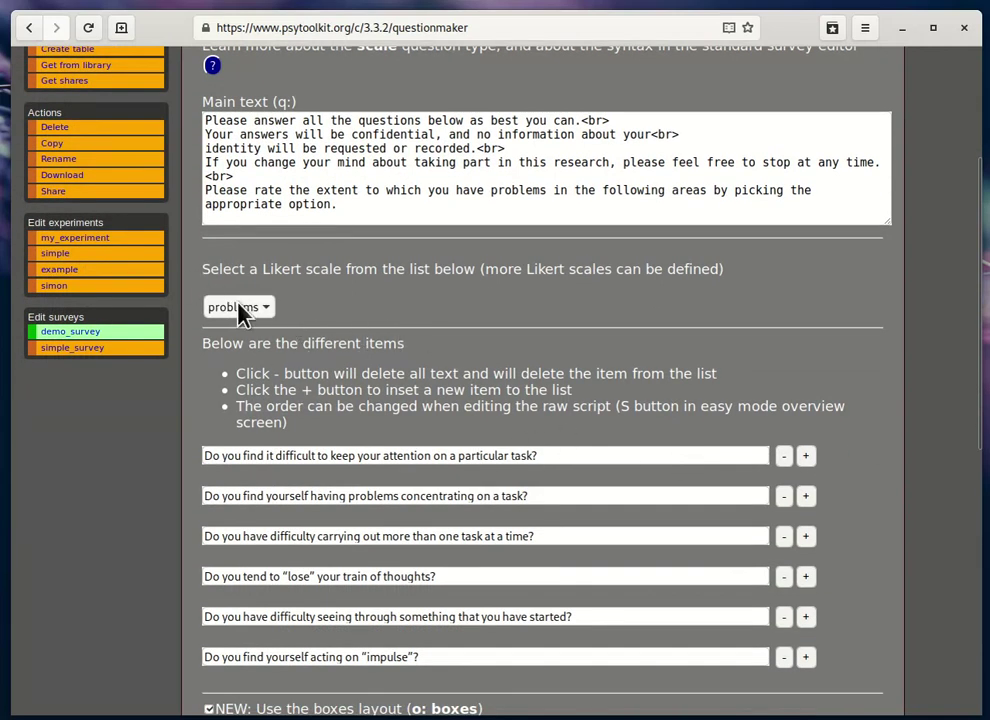
# Scroll down to review the boxes layout option's description
pyautogui.scroll(-4, 465, 357)
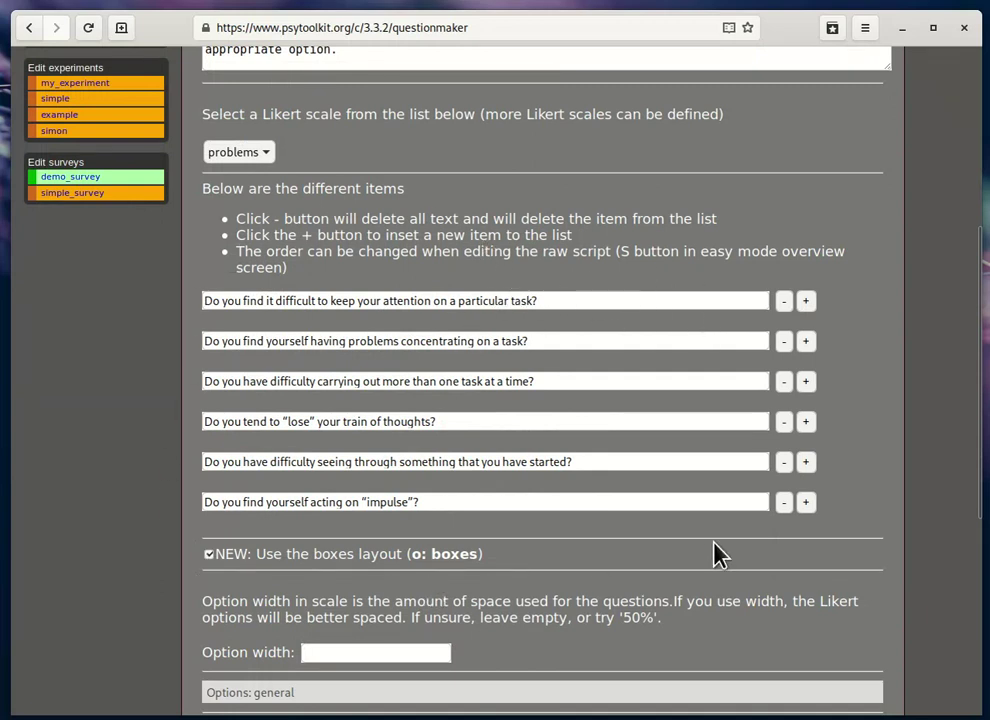
pyautogui.scroll(-4, 866, 435)
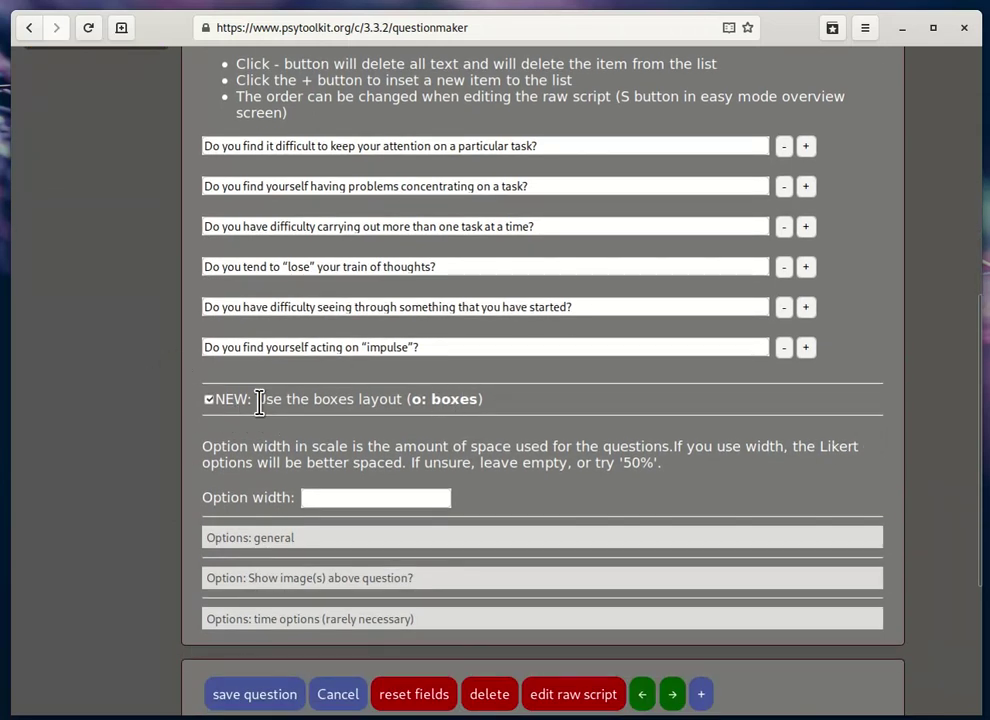
pyautogui.moveTo(258, 400); pyautogui.dragTo(514, 408)
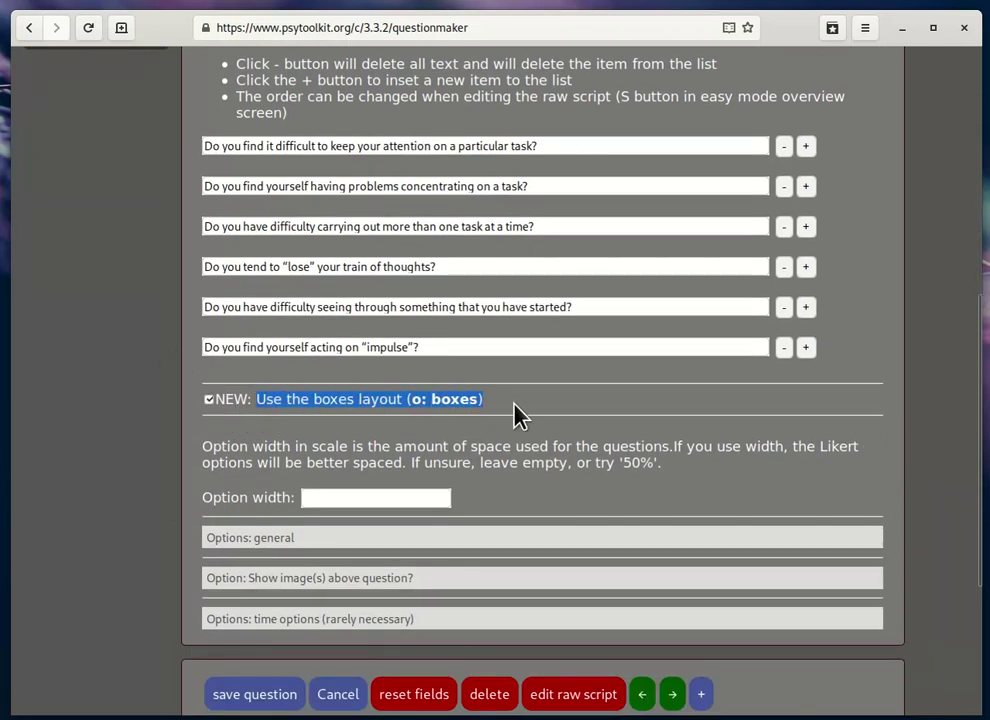
pyautogui.click(620, 428)
pyautogui.scroll(13, 822, 405)
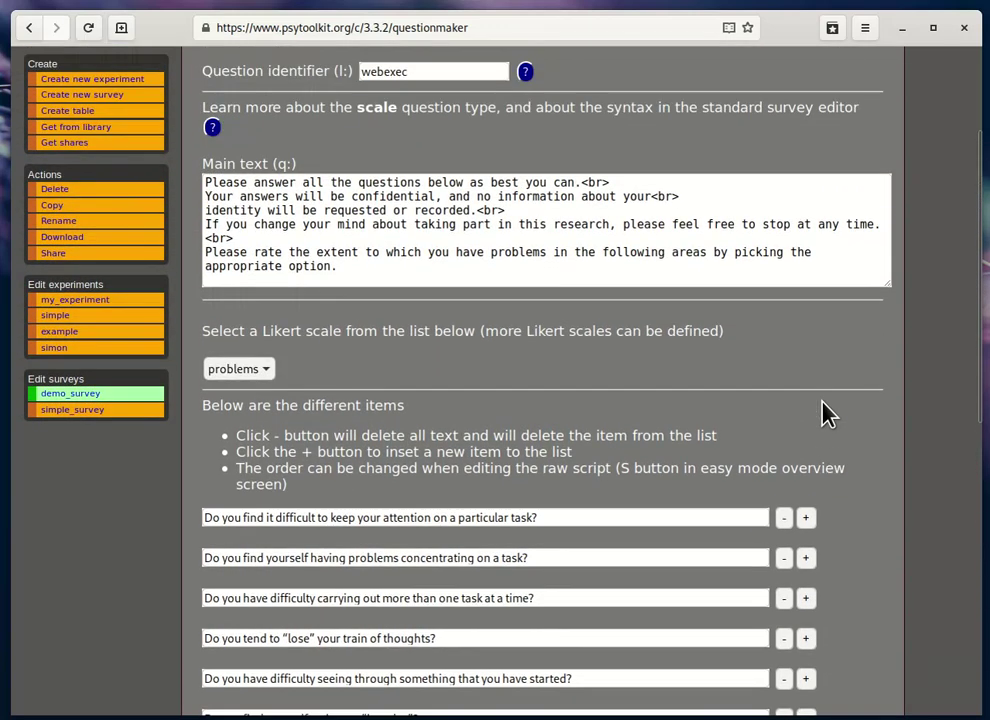
pyautogui.scroll(2, 822, 403)
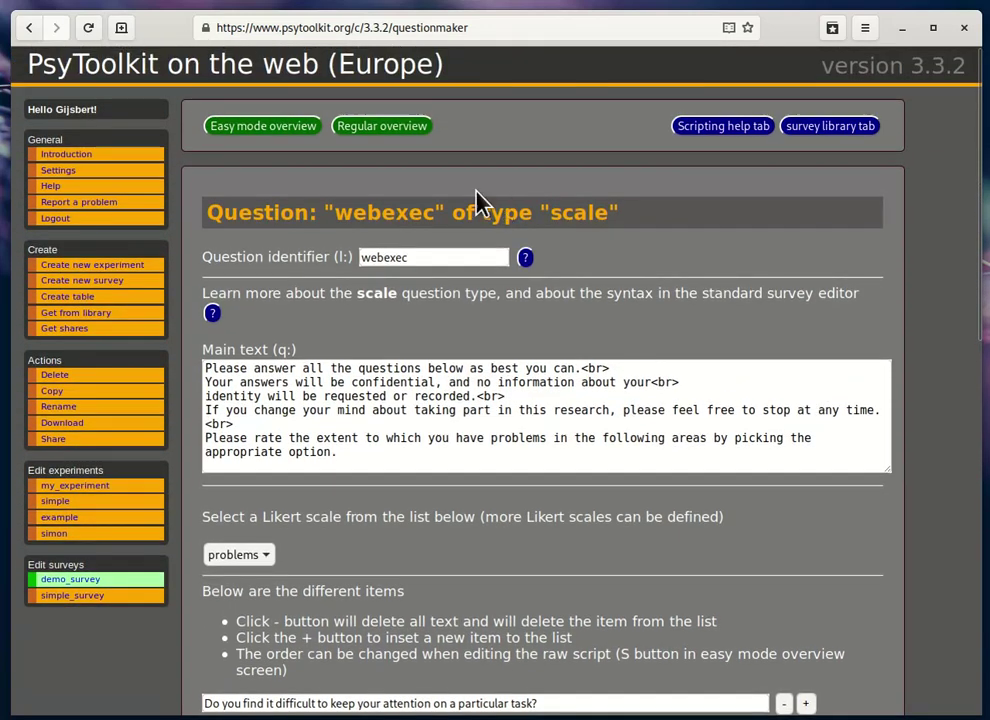
# Return to demo_survey's regular script view and compile the survey
pyautogui.click(372, 130)
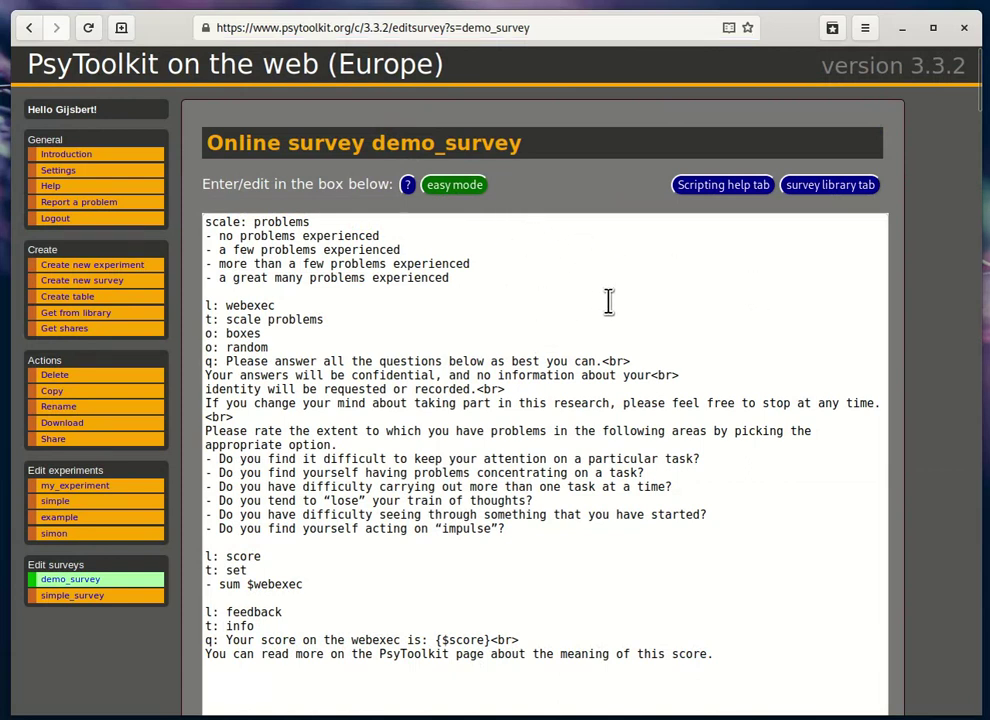
pyautogui.scroll(-10, 920, 370)
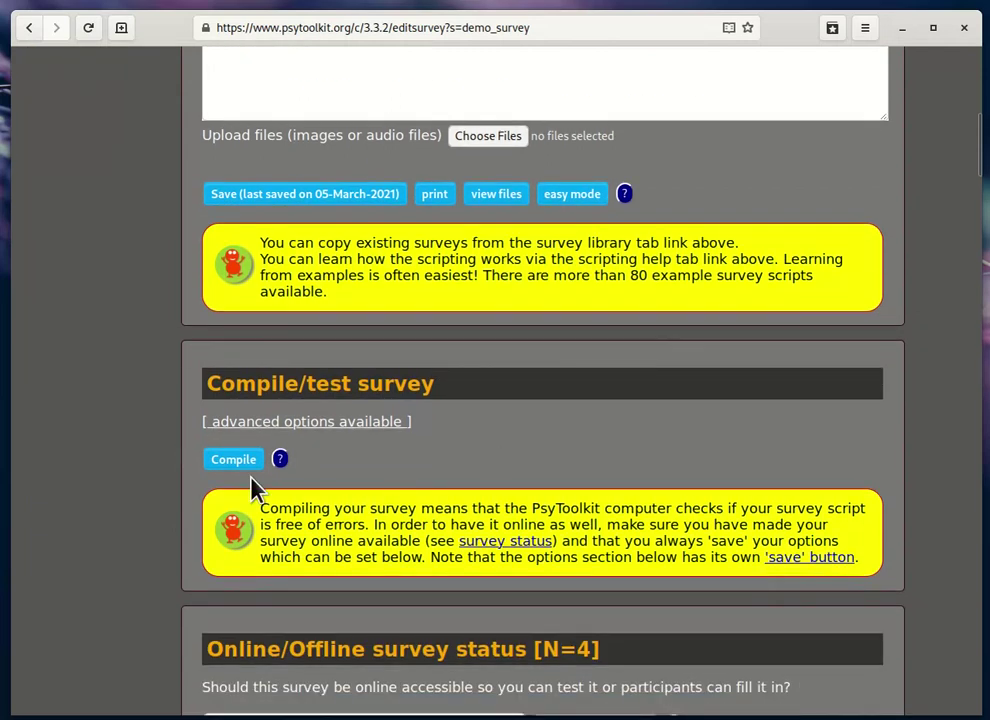
pyautogui.click(236, 460)
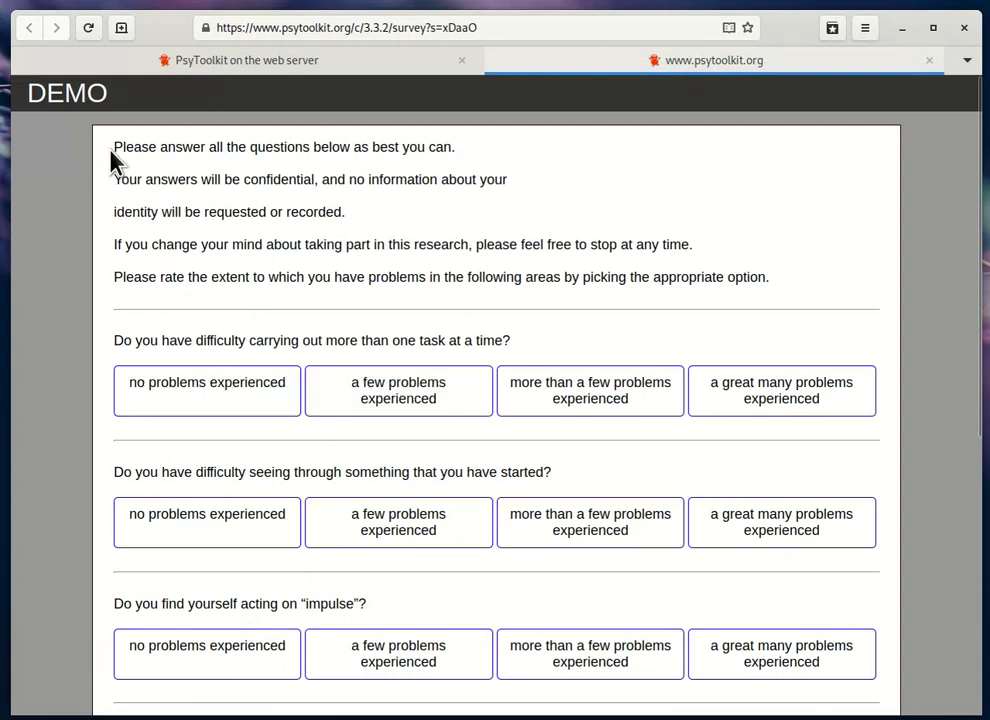
# Read through the test survey's introductory paragraph and the first question's wording
pyautogui.moveTo(112, 150); pyautogui.dragTo(802, 290)
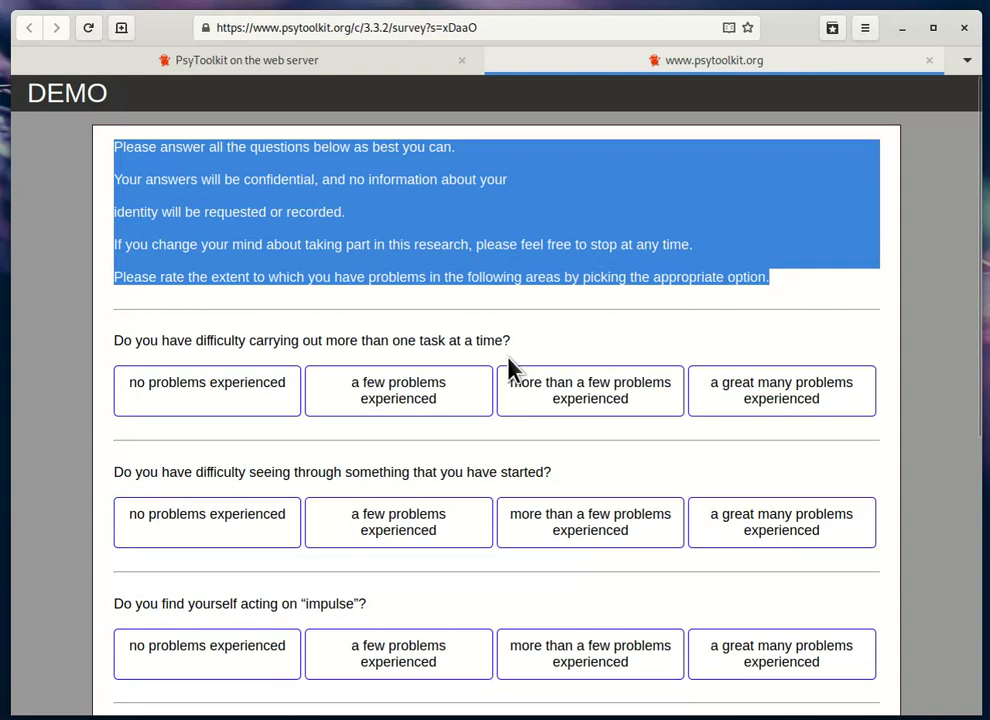
pyautogui.click(230, 340)
pyautogui.moveTo(116, 340); pyautogui.dragTo(555, 378)
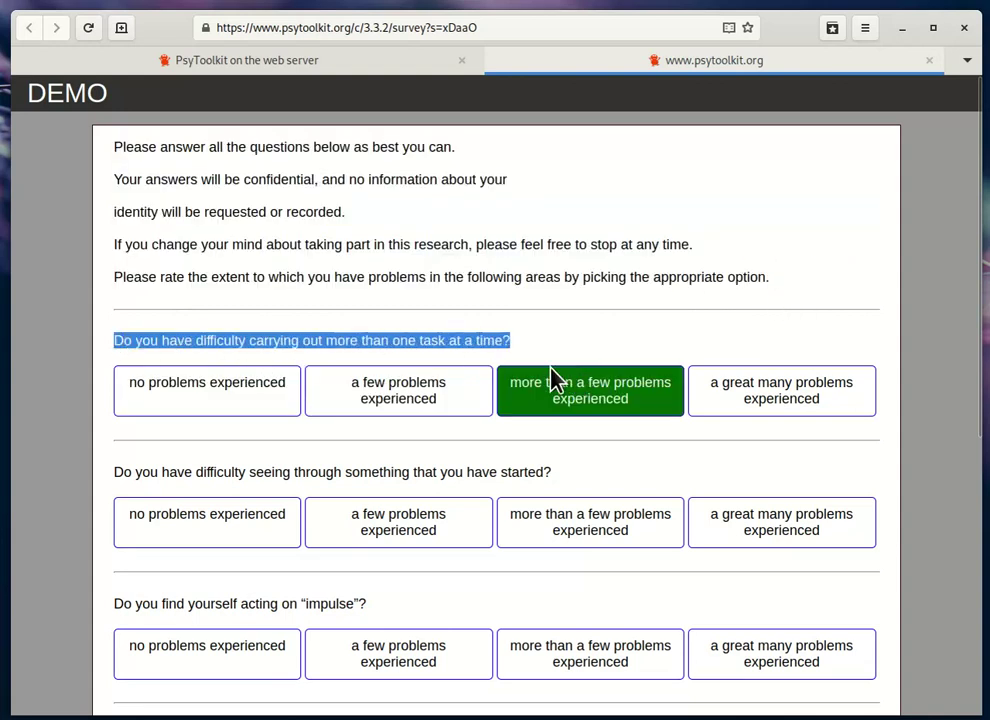
pyautogui.click(388, 424)
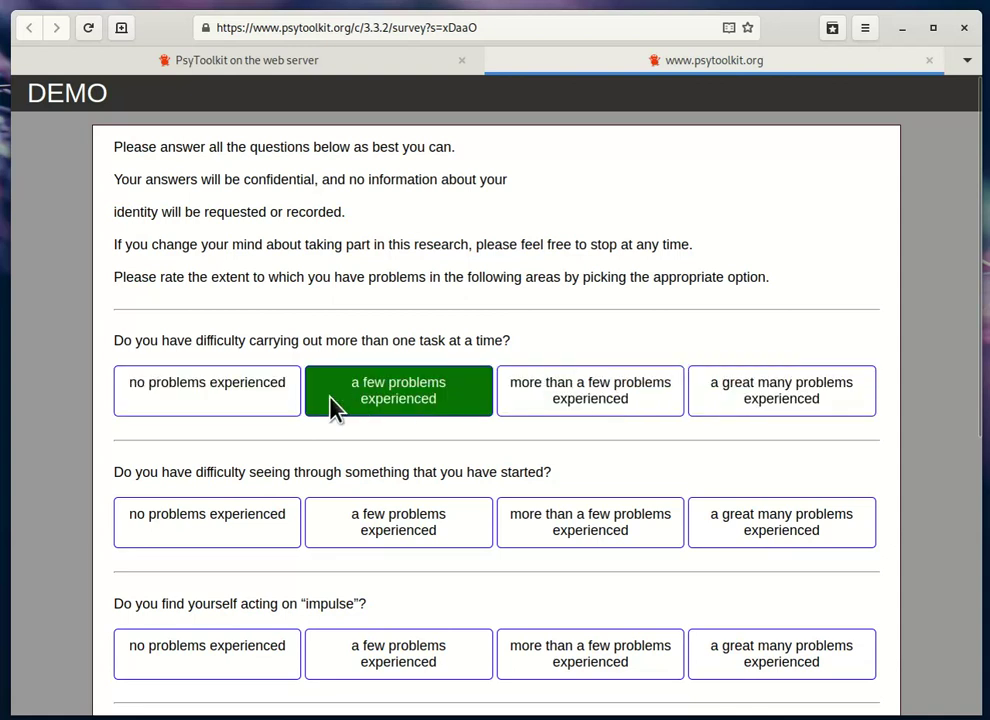
# Answer the six questions: no problems, no problems, a few, more than a few, a few, more than a few
pyautogui.click(250, 402)
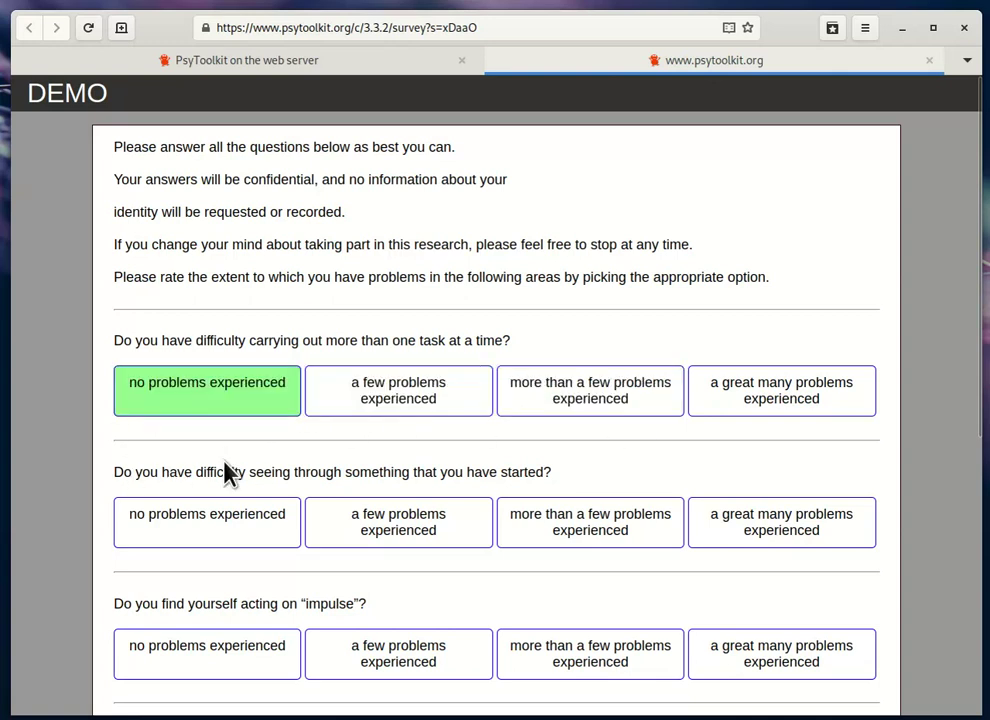
pyautogui.scroll(-1, 383, 473)
pyautogui.scroll(-1, 383, 473)
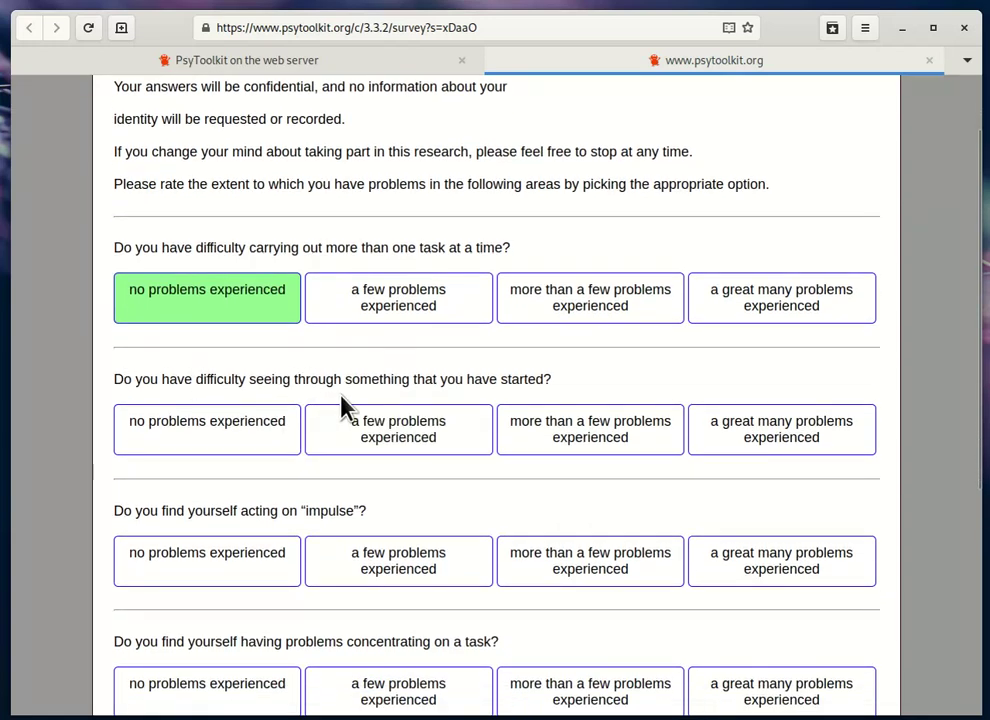
pyautogui.click(228, 450)
pyautogui.scroll(-3, 82, 420)
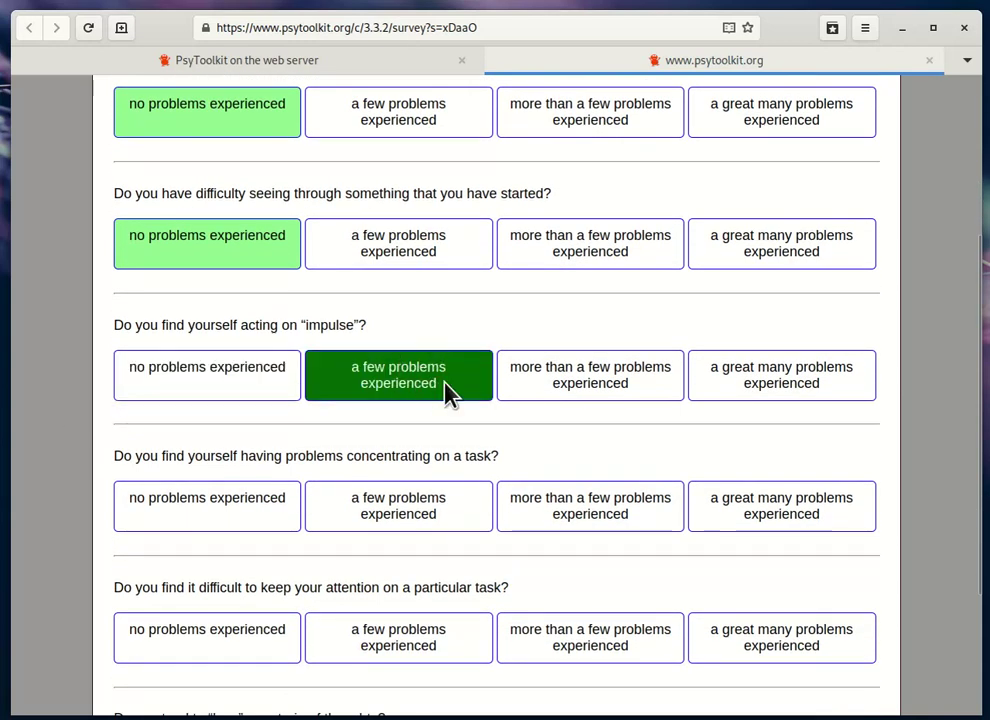
pyautogui.click(448, 393)
pyautogui.click(546, 526)
pyautogui.scroll(-2, 471, 570)
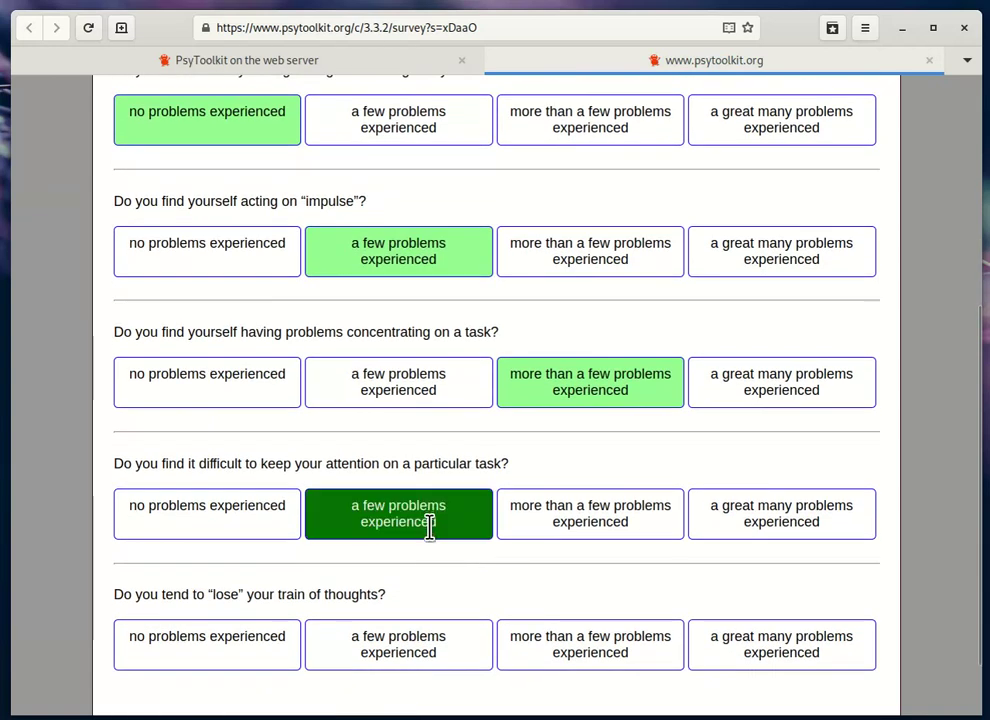
pyautogui.click(430, 528)
pyautogui.scroll(-2, 578, 568)
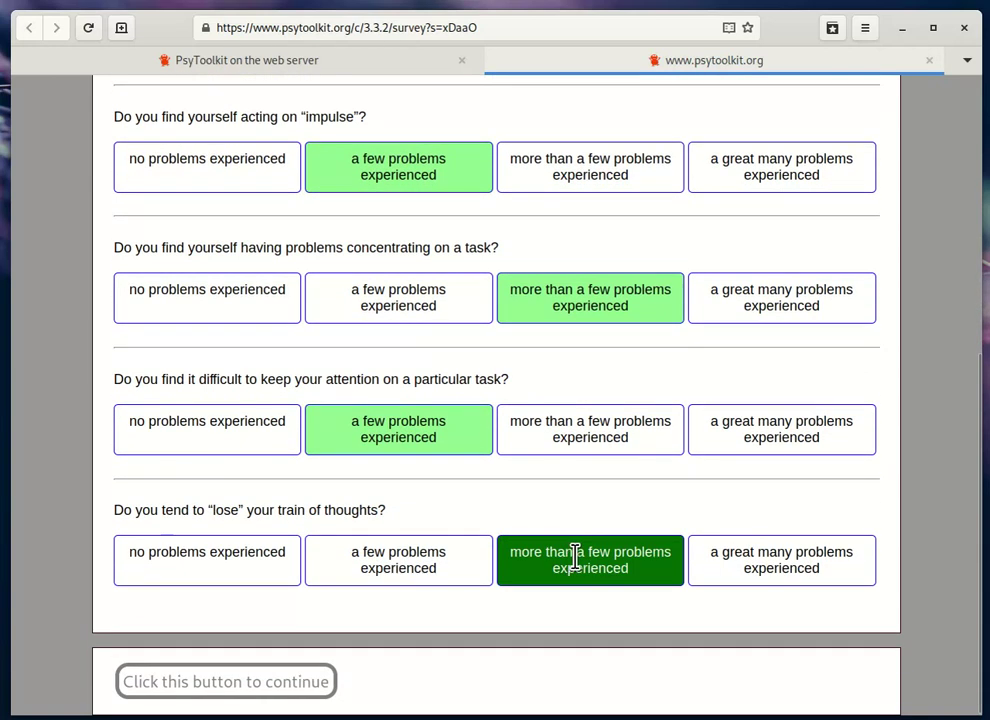
pyautogui.click(576, 557)
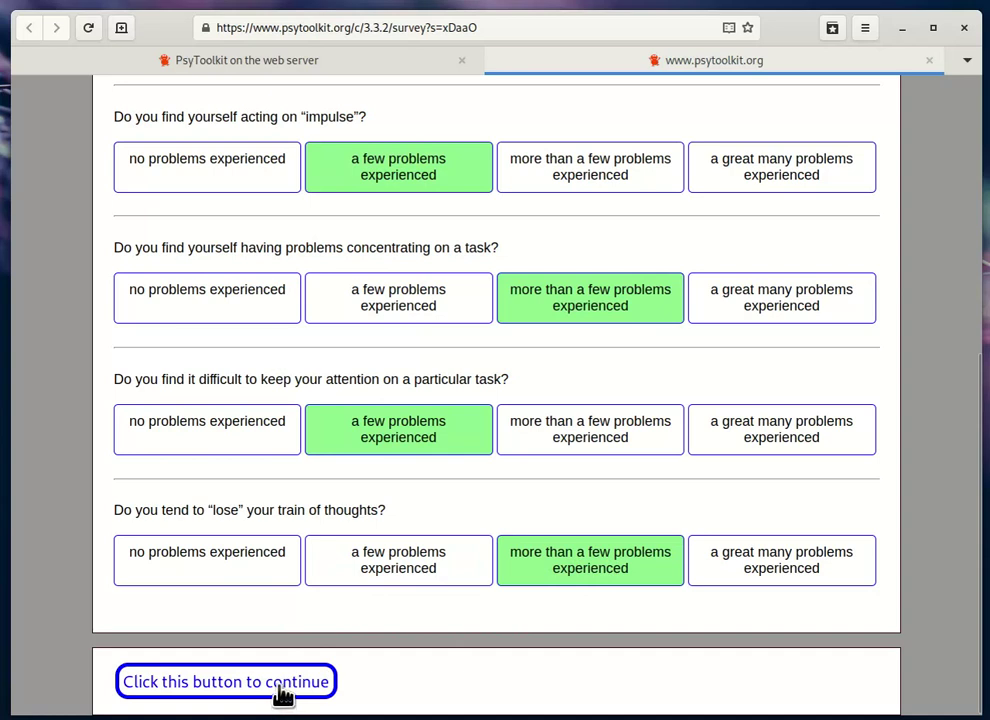
pyautogui.scroll(10, 300, 274)
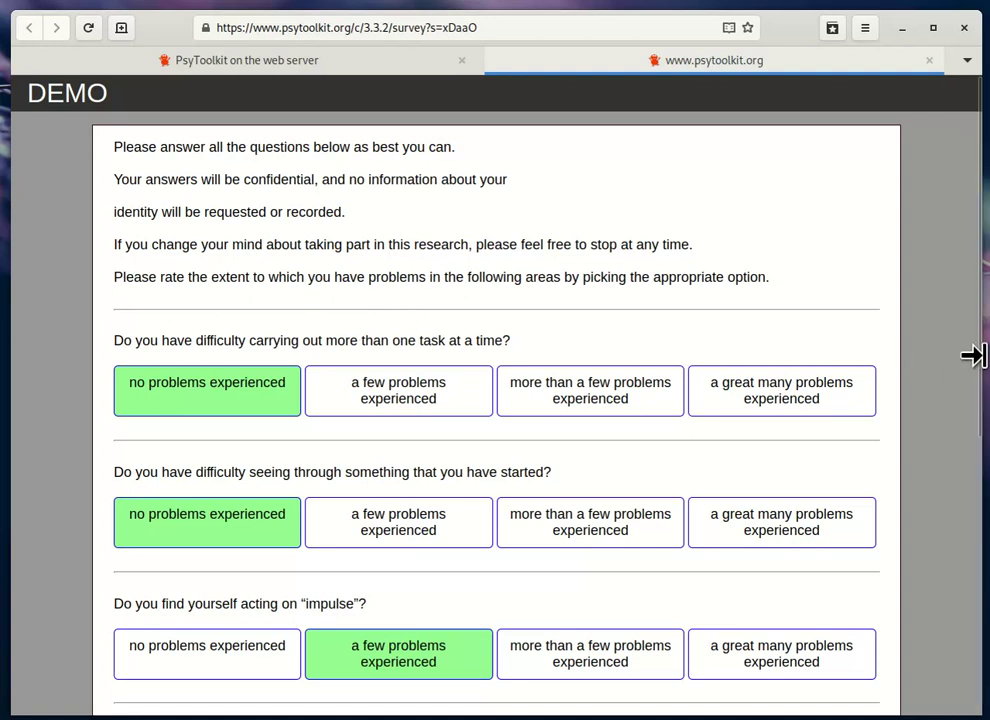
pyautogui.moveTo(975, 355); pyautogui.dragTo(342, 389)
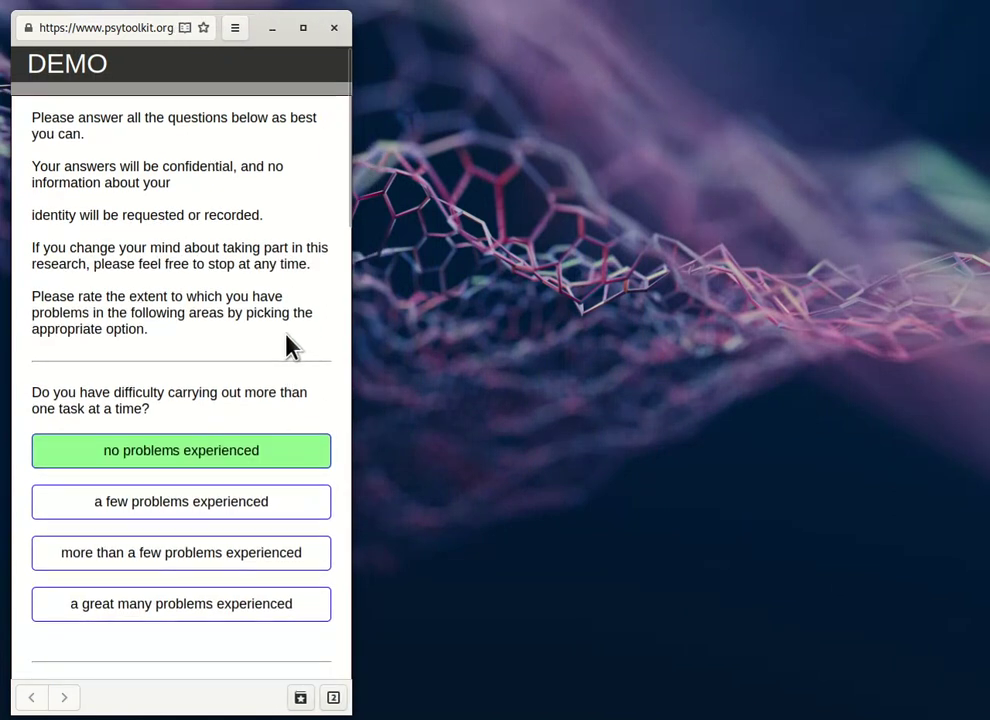
pyautogui.scroll(-2, 250, 323)
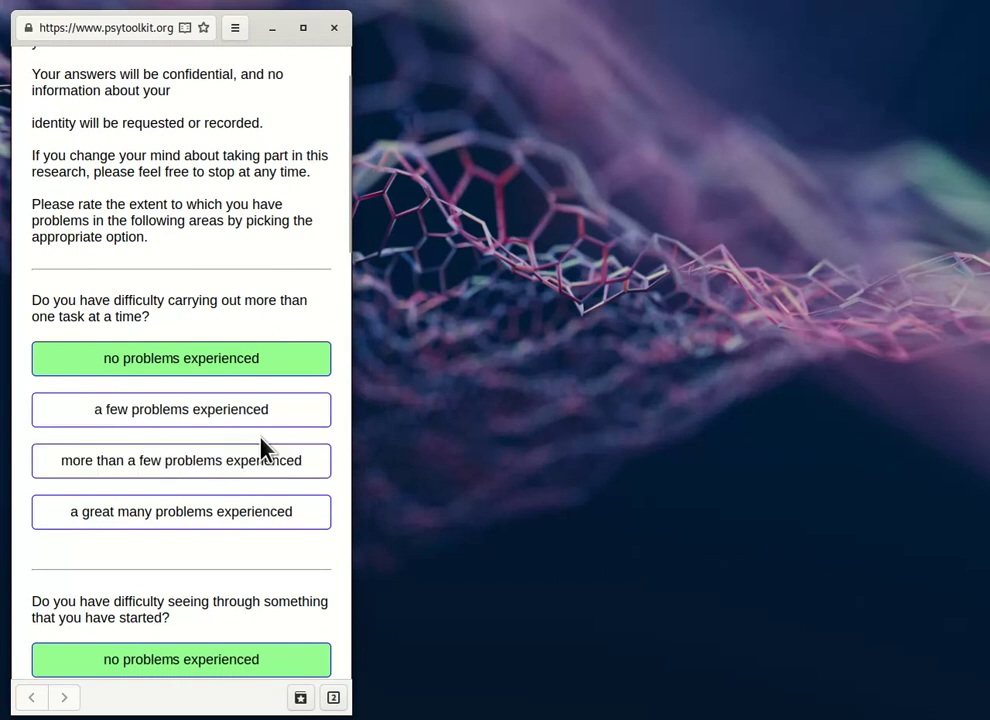
pyautogui.scroll(-5, 225, 432)
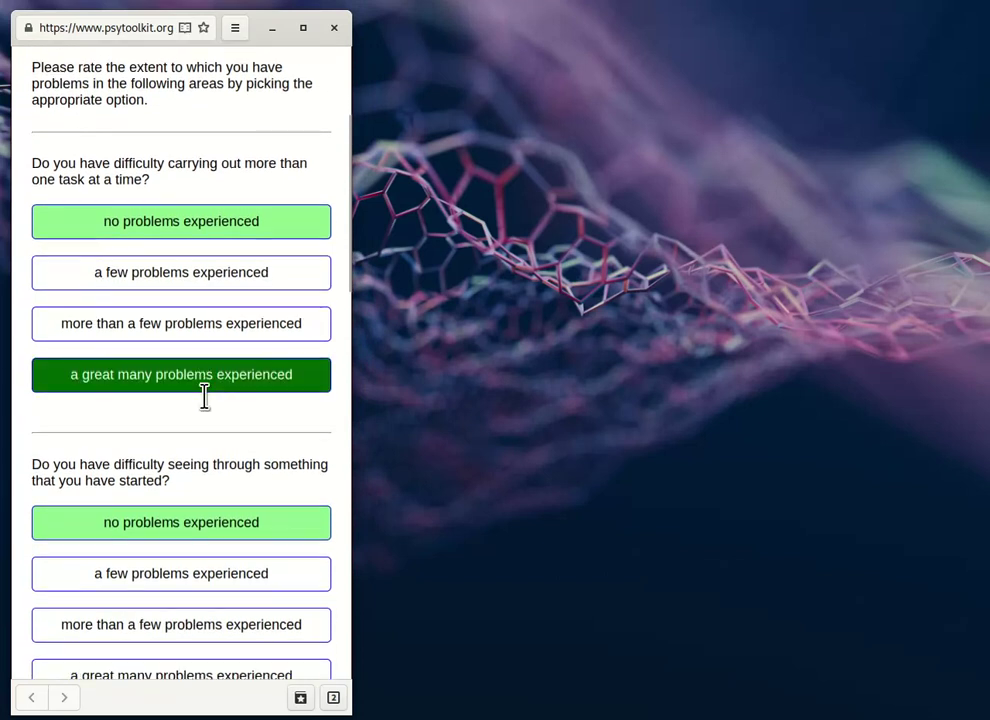
pyautogui.moveTo(350, 404); pyautogui.dragTo(979, 442)
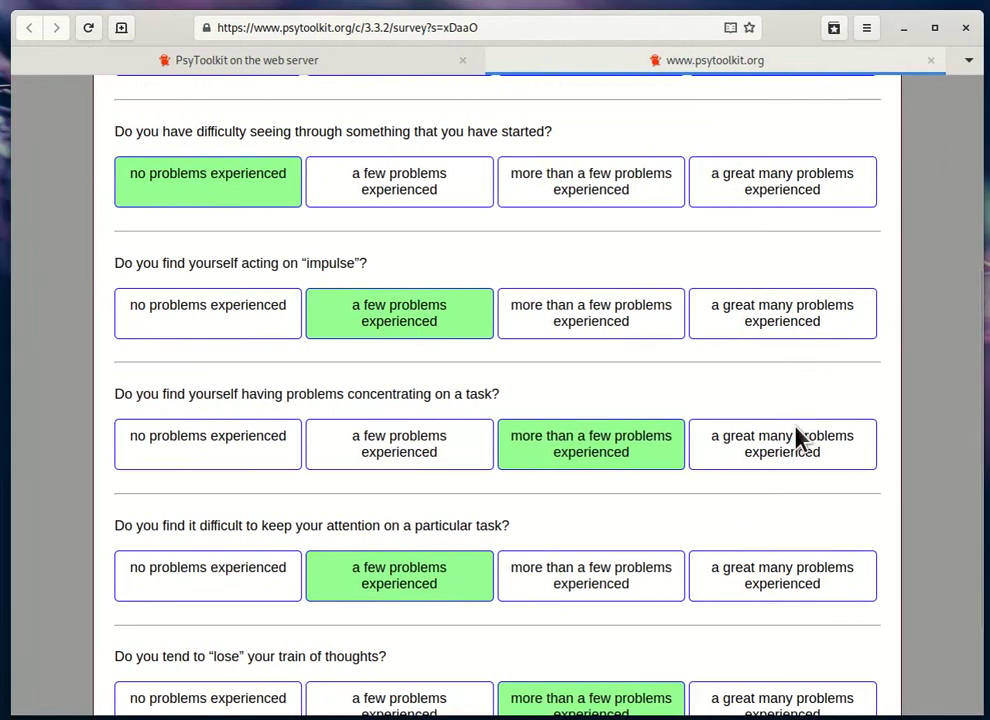
pyautogui.scroll(2, 500, 343)
pyautogui.scroll(5, 503, 344)
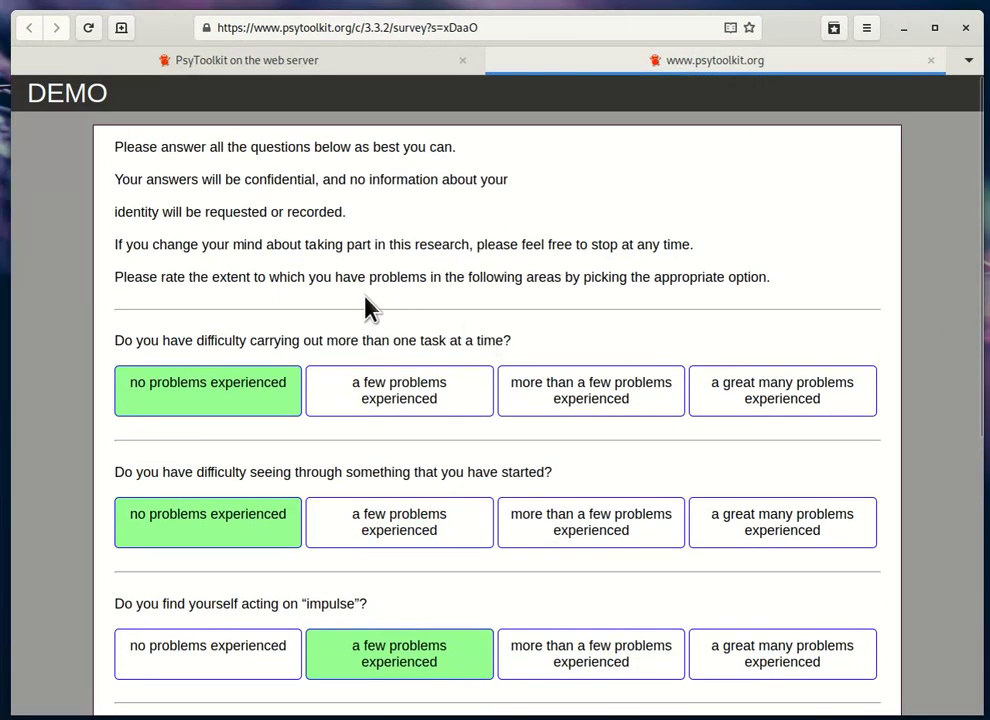
# Go back to the survey script editor and inspect its 'o: boxes' line
pyautogui.click(396, 64)
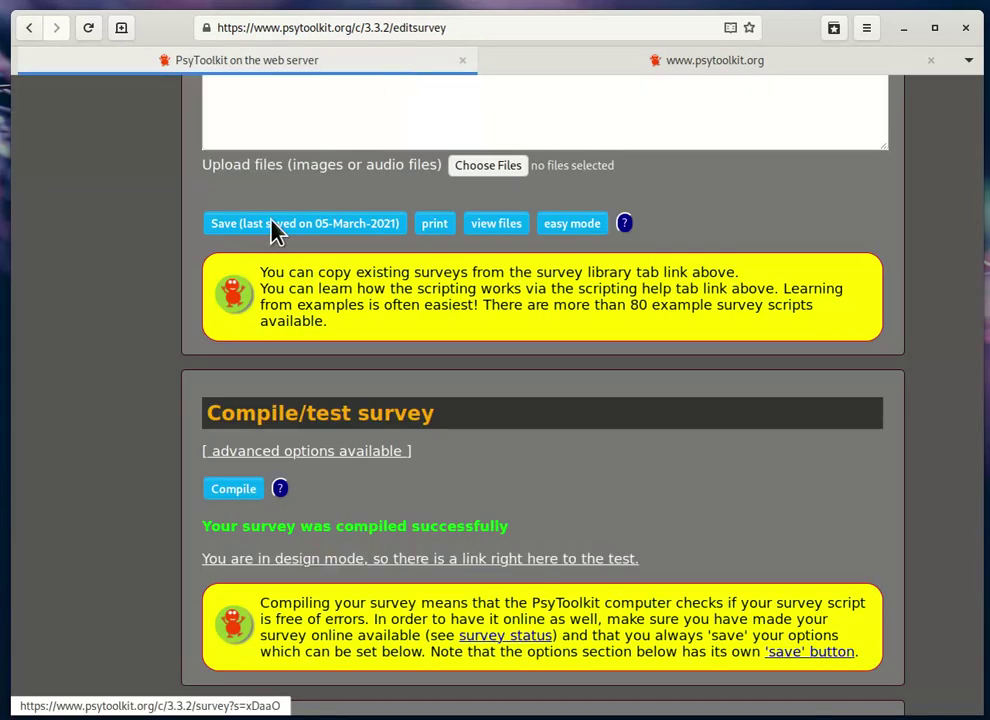
pyautogui.scroll(8, 250, 240)
pyautogui.scroll(3, 222, 243)
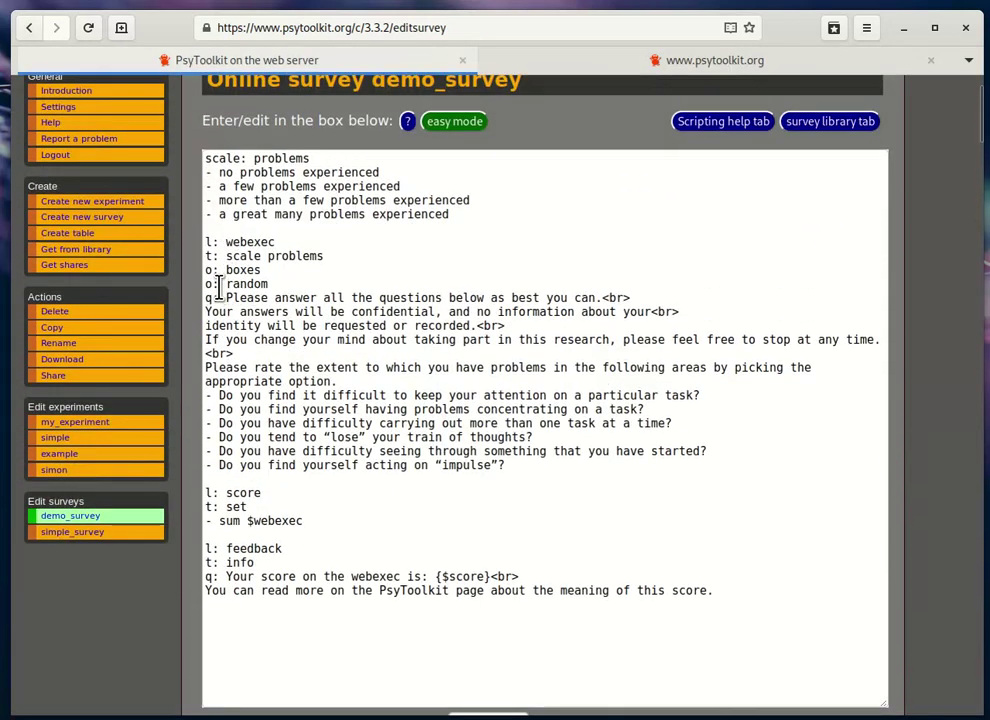
pyautogui.tripleClick(218, 270)
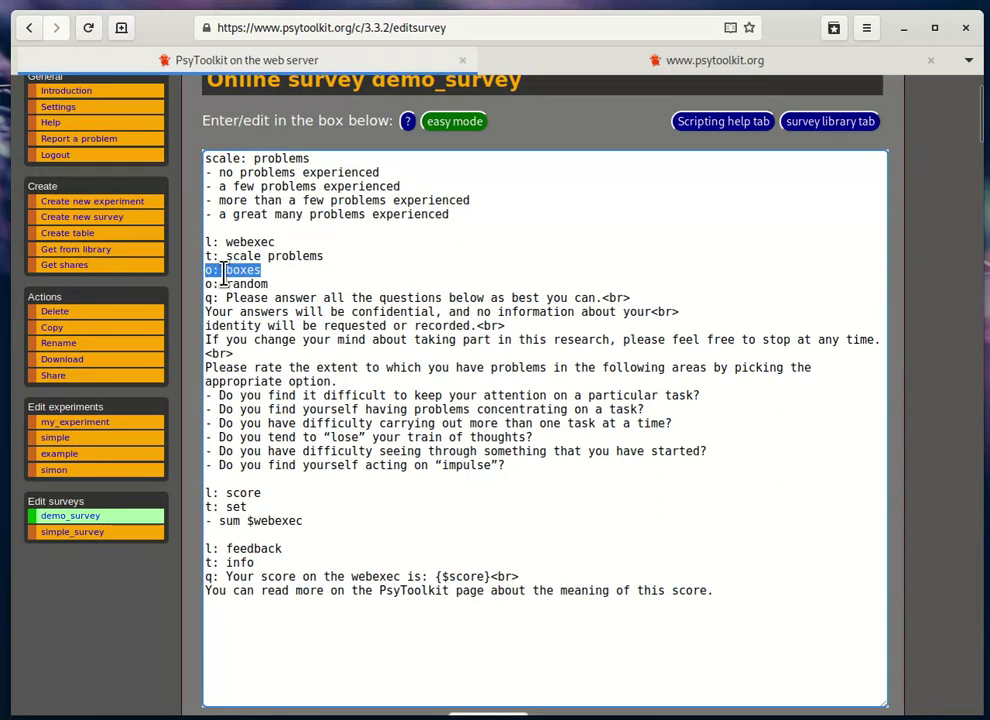
pyautogui.click(273, 270)
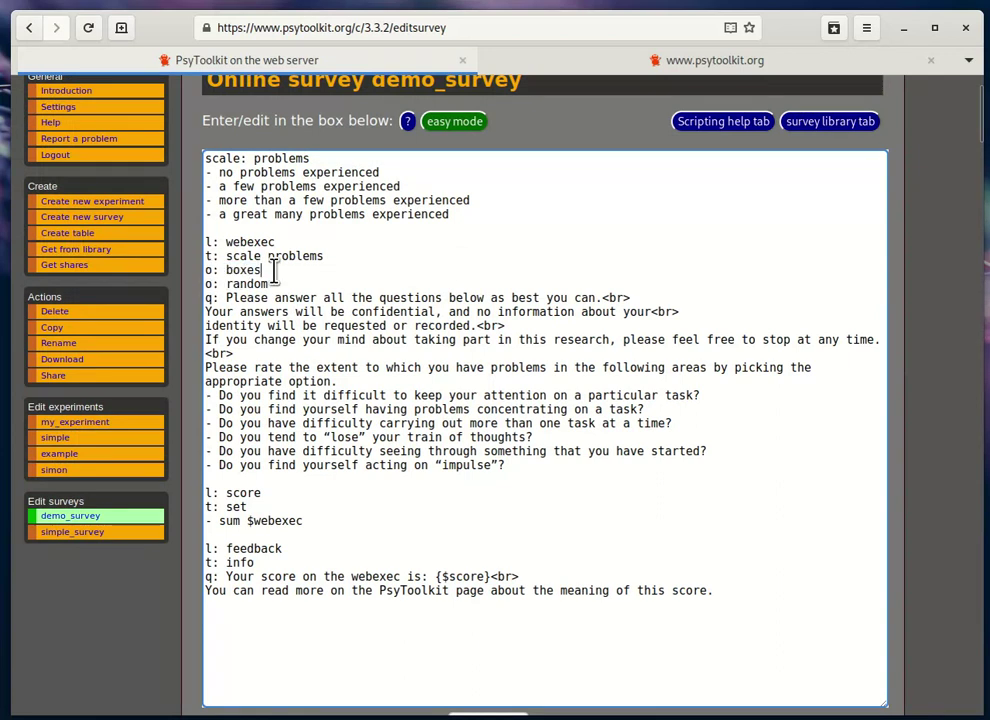
# Switch to easy mode and open the webexec scale question's editor
pyautogui.click(470, 124)
pyautogui.scroll(-3, 452, 337)
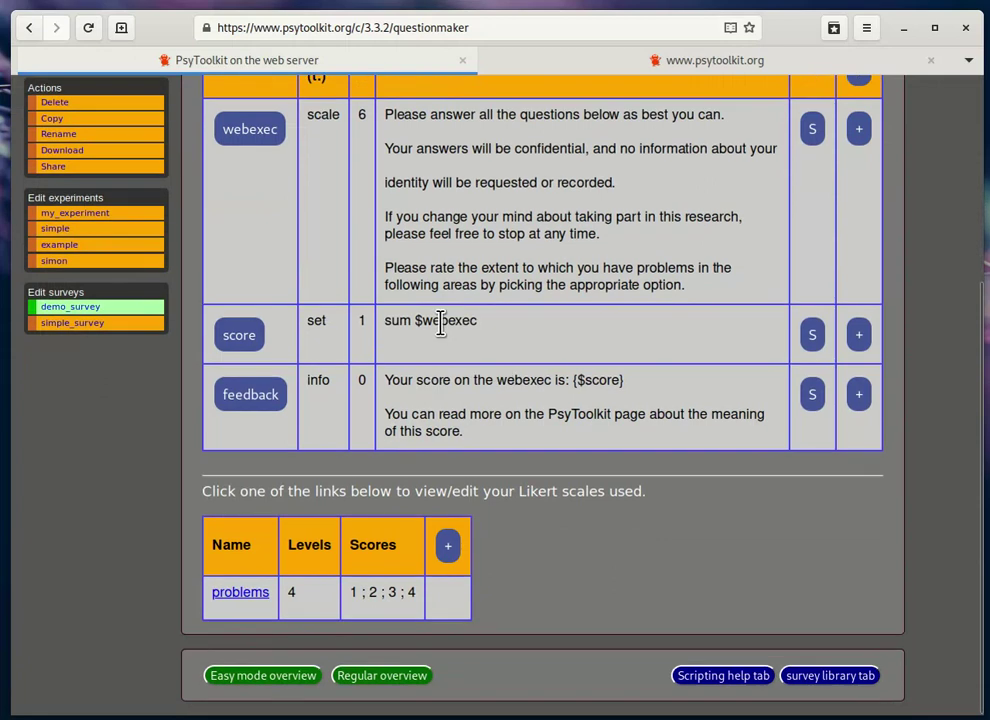
pyautogui.scroll(3, 290, 380)
pyautogui.click(262, 287)
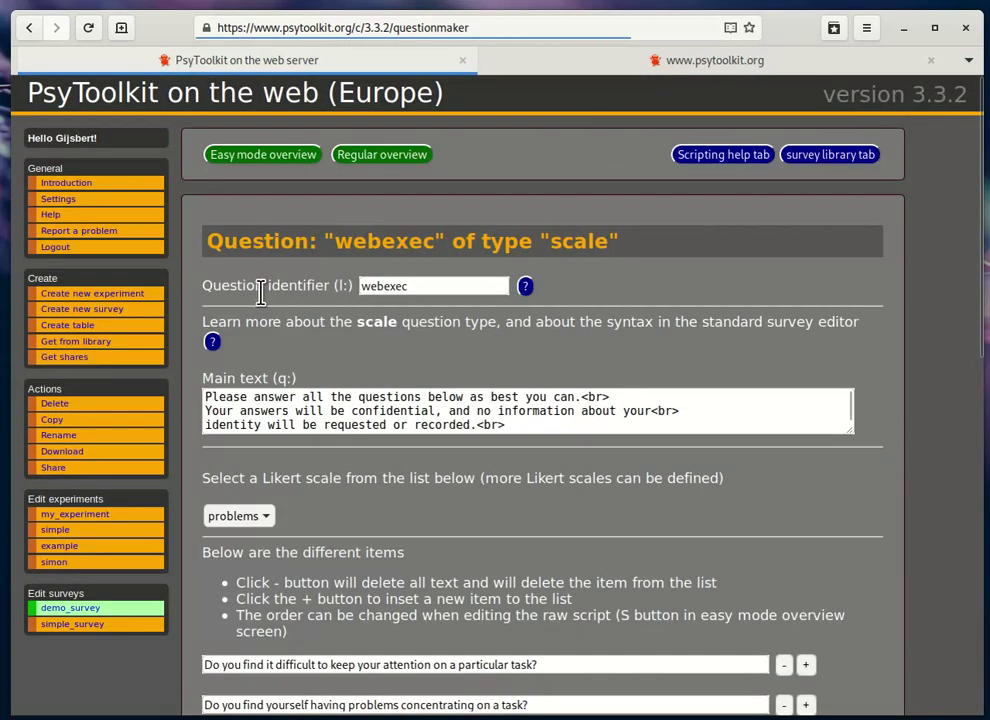
pyautogui.scroll(-5, 393, 515)
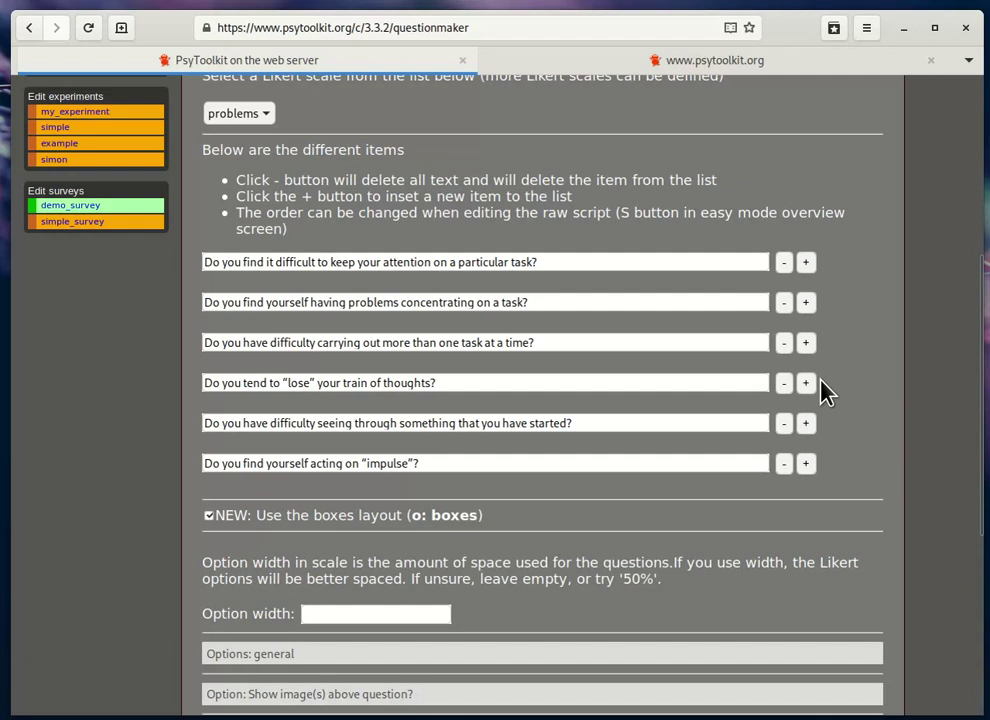
pyautogui.scroll(5, 847, 355)
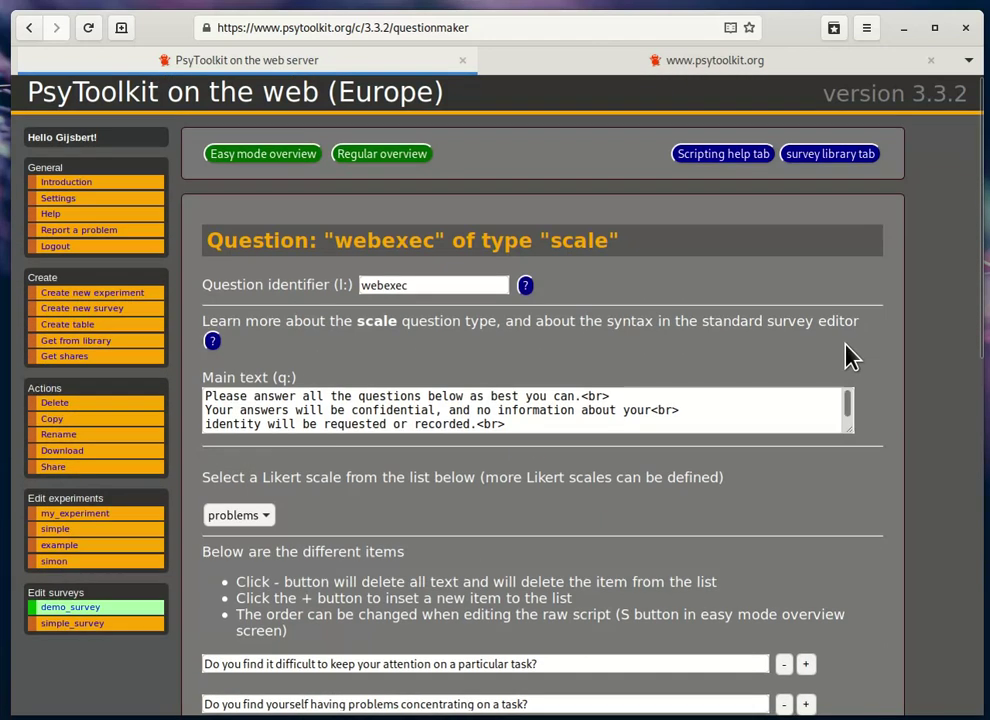